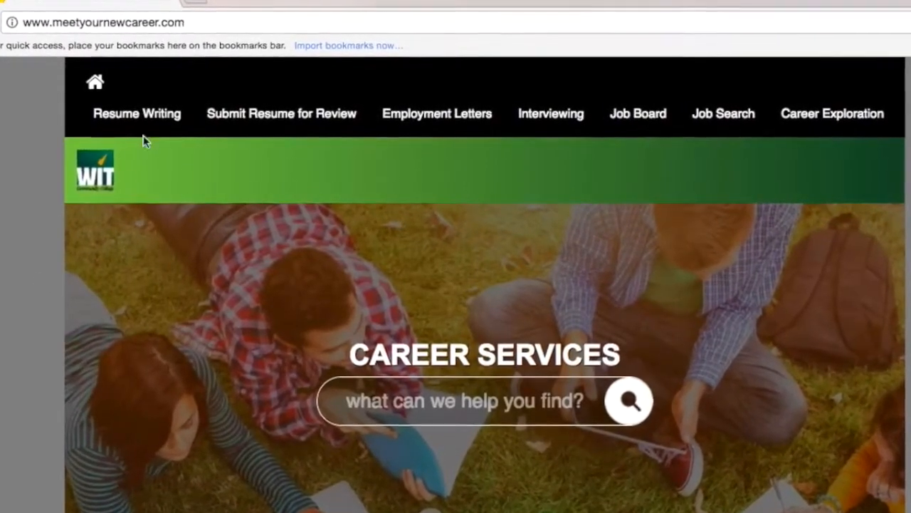
Step: Open the Resume Samples PDF from the Resume Writing menu and scroll through its sample pages
mouse_move(143, 119)
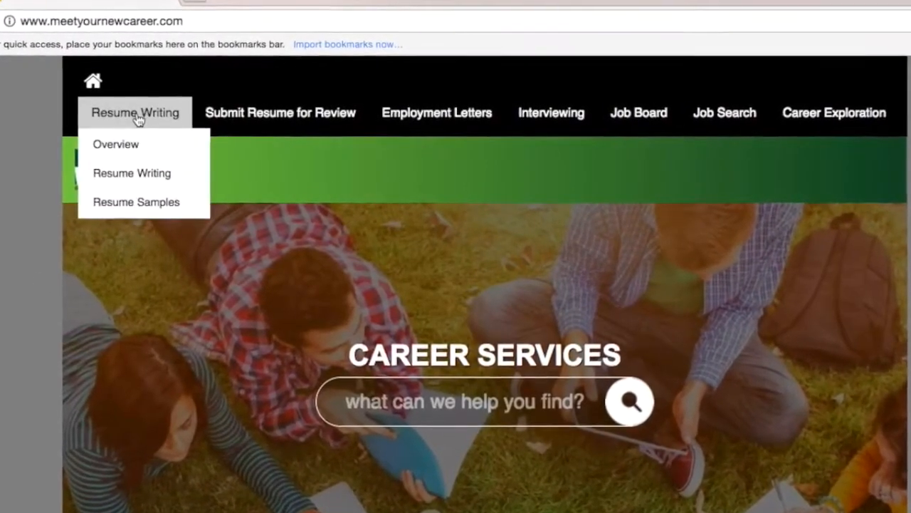
left_click(136, 201)
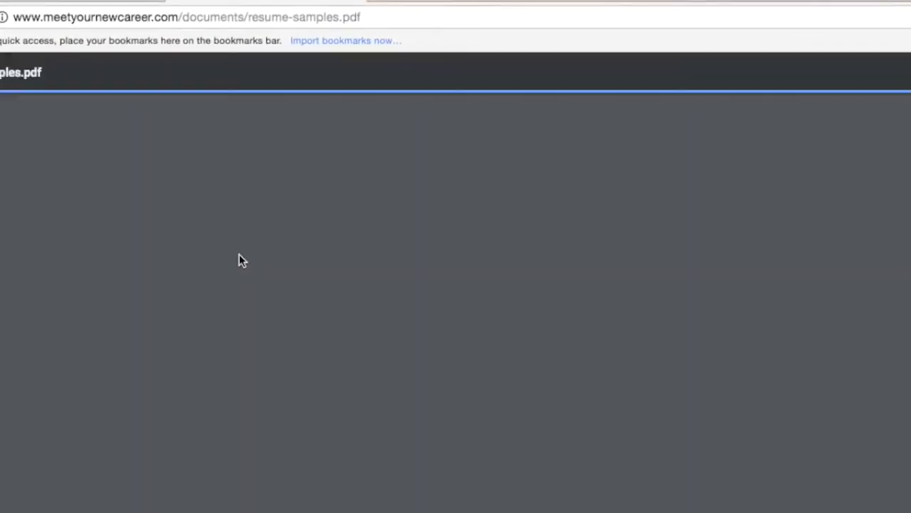
scroll(240, 259, "down", 15)
scroll(276, 261, "down", 15)
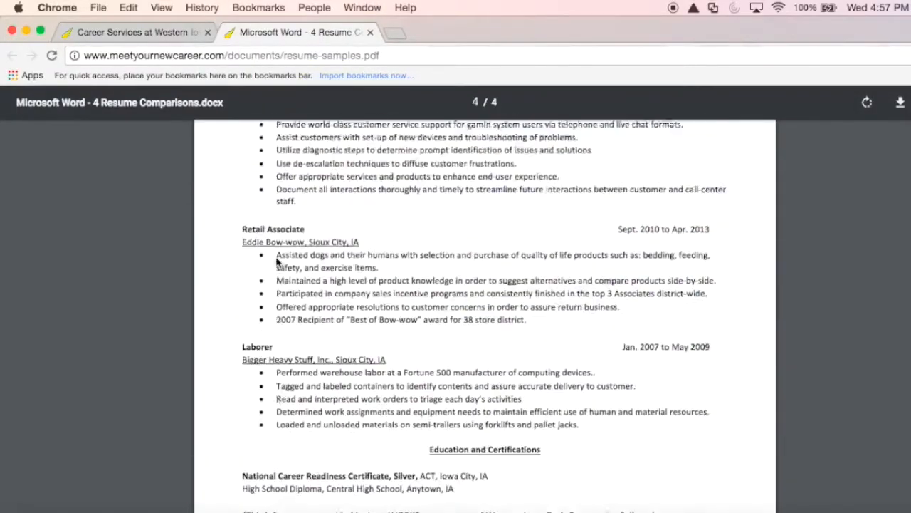
scroll(276, 262, "up", 5)
scroll(277, 262, "up", 1)
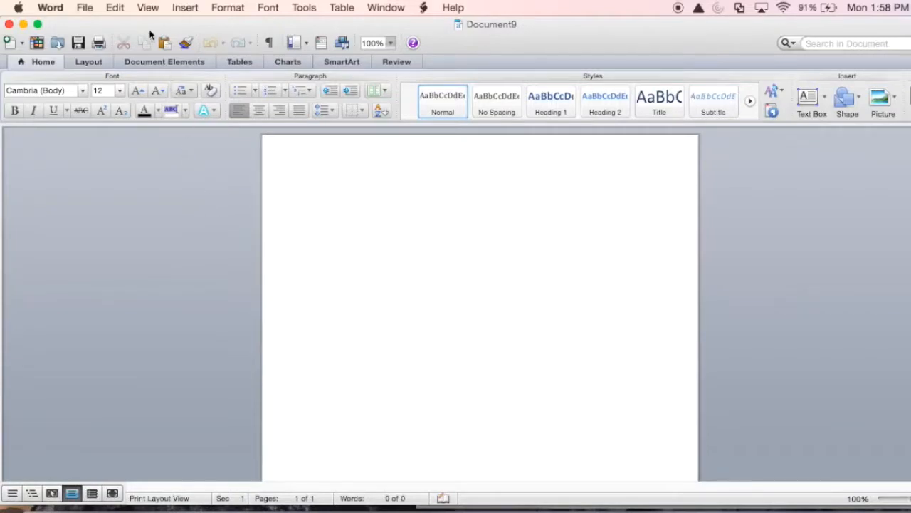
Step: Turn on the horizontal and vertical rulers from the View menu
left_click(148, 8)
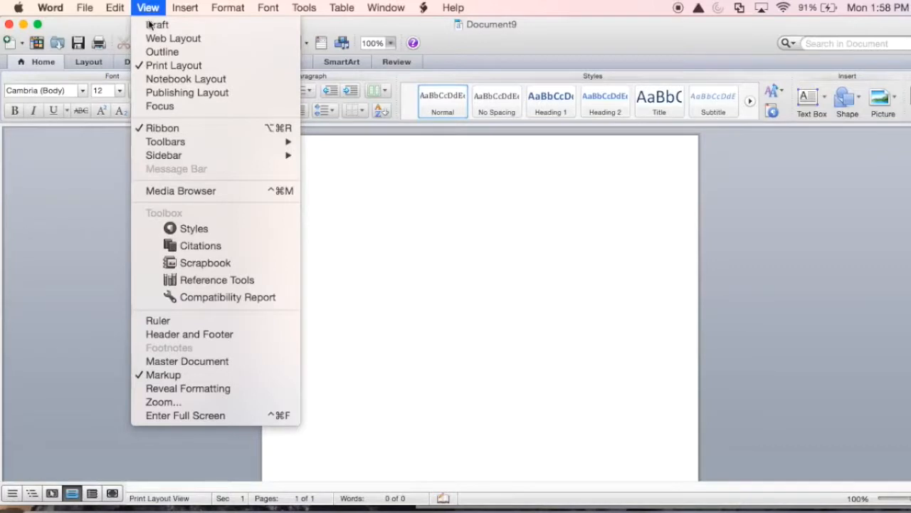
left_click(193, 321)
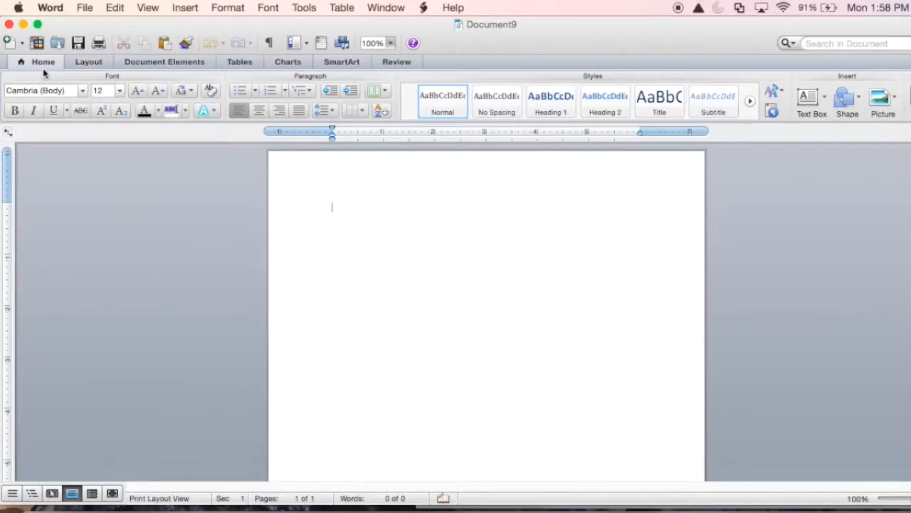
Step: Set all page margins to the Narrow preset of 0.5 inch
left_click(91, 65)
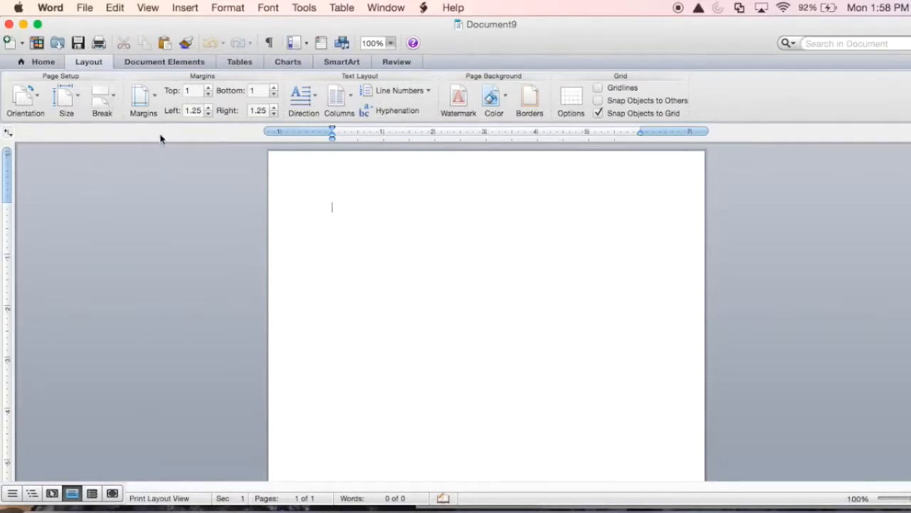
left_click(156, 100)
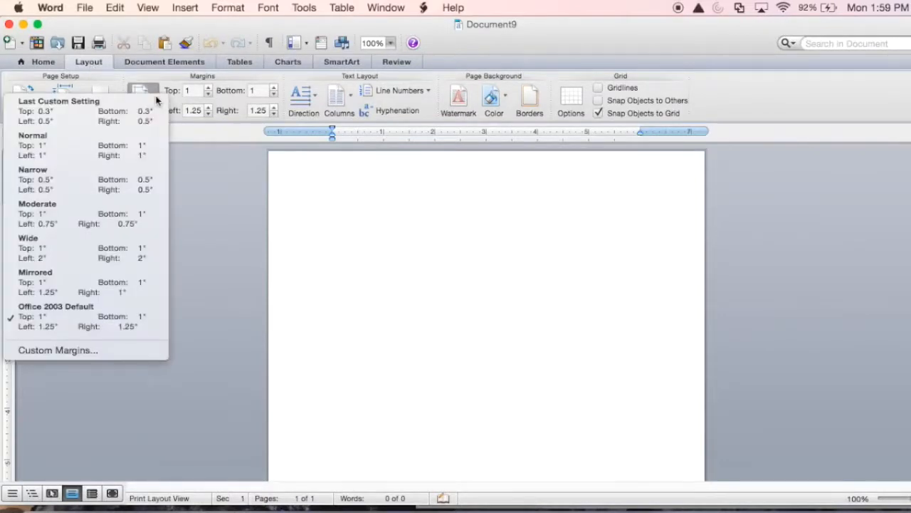
left_click(110, 180)
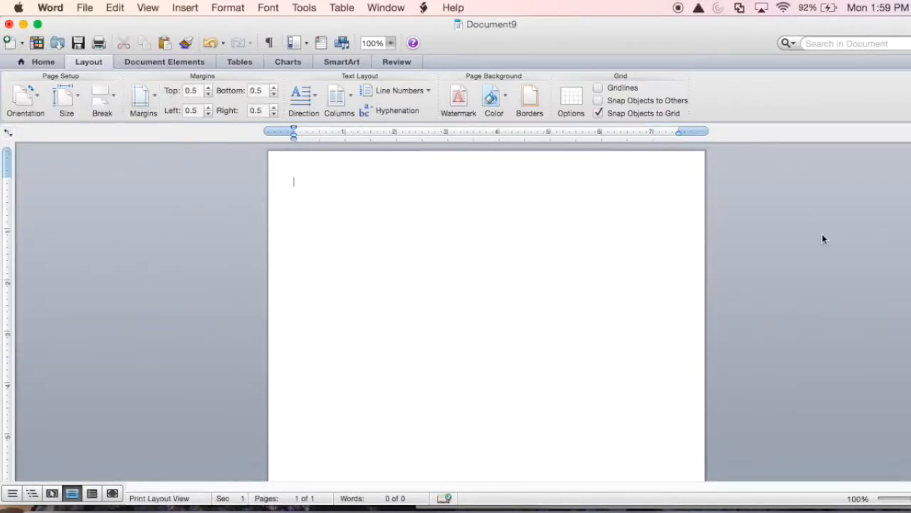
Step: Return to the Home tab and shrink the Word window to half width beside the sample résumé
left_click_drag(908, 279, 843, 283)
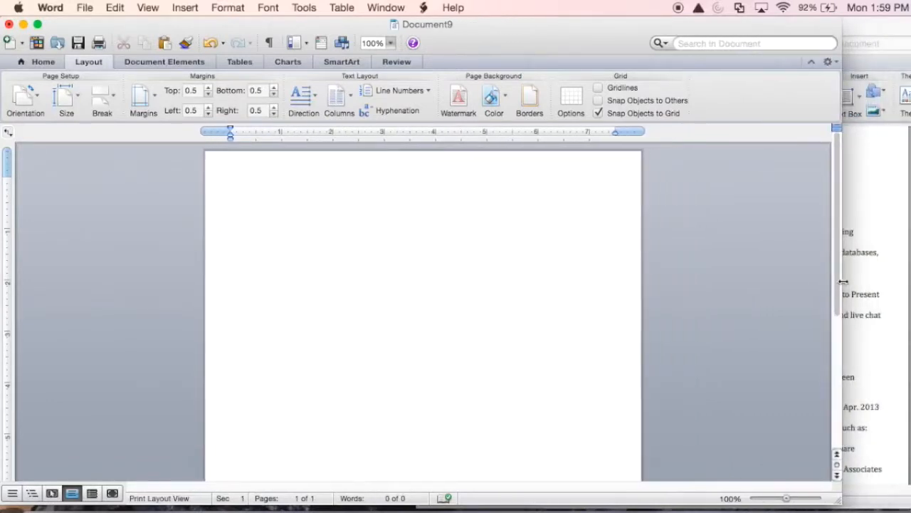
left_click(43, 63)
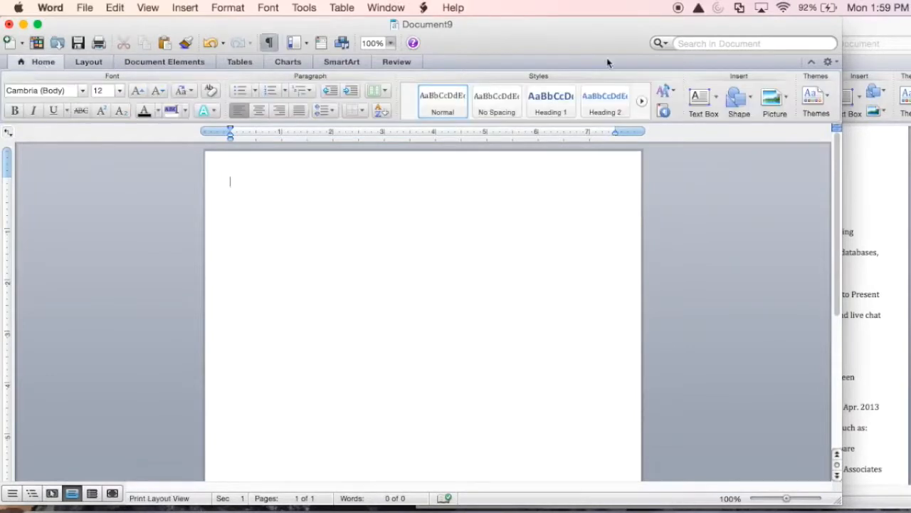
left_click_drag(843, 363, 481, 211)
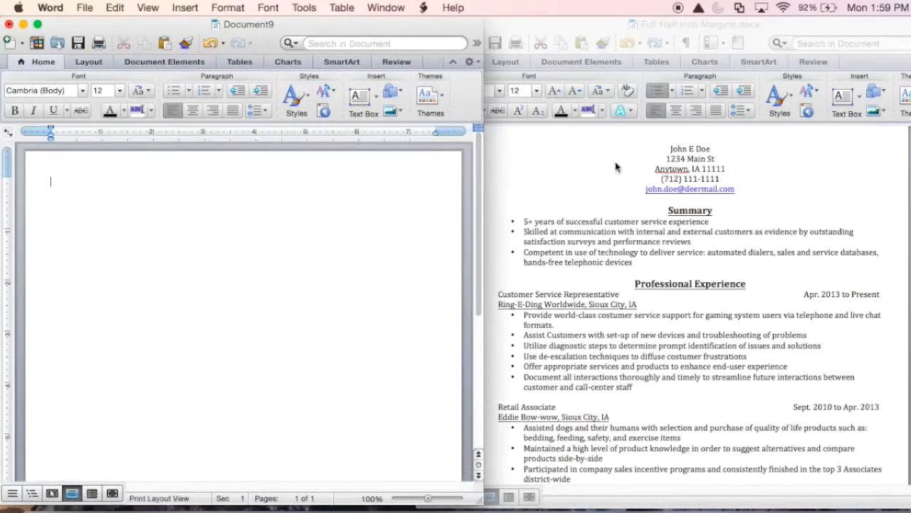
Step: Center the text and enter the name, street address and city/state/ZIP on separate lines
left_click(193, 114)
type("John E Doe")
key("Return")
type("1234 Main St")
key("Return")
type("Anytonw,")
key("BackSpace")
key("BackSpace")
key("BackSpace")
type("wn IA 11111")
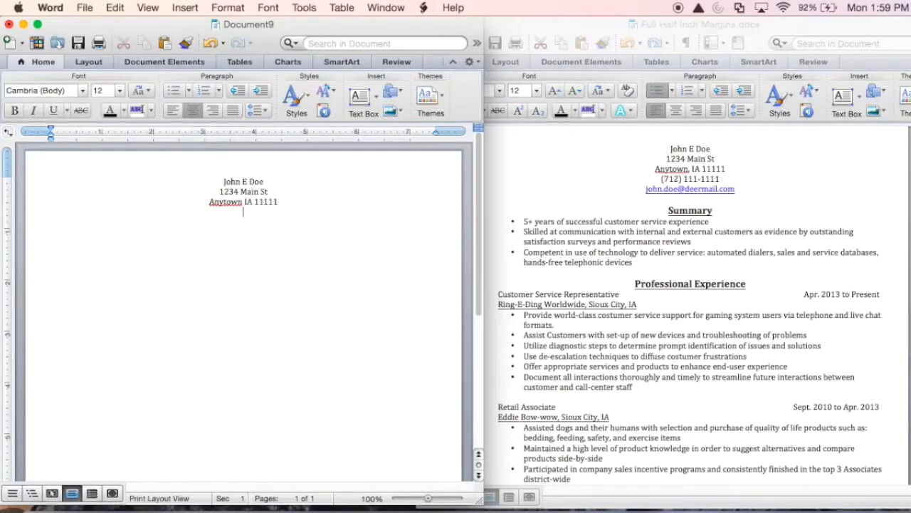
Step: Add the phone number and e-mail address, letting the e-mail become a link
left_click(243, 202)
type(",")
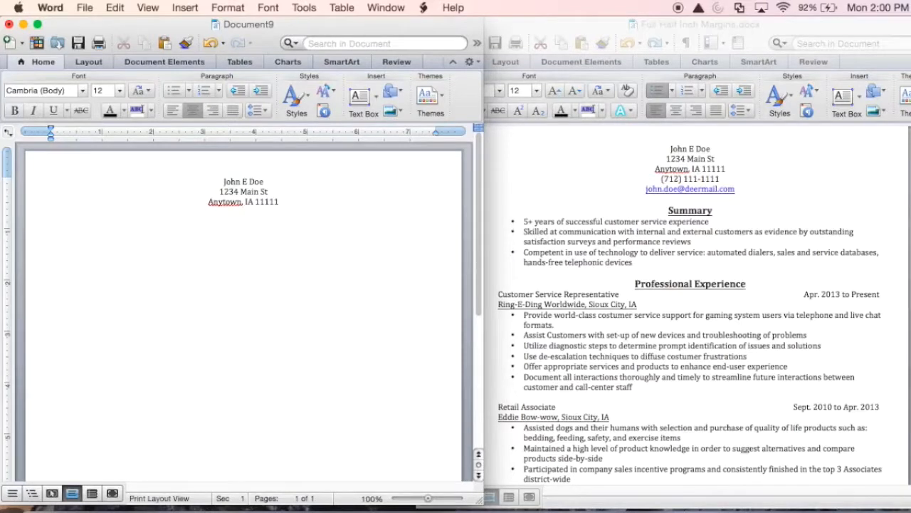
type("712) 1")
type("11-111")
type("1")
type("ohn")
type(".doe")
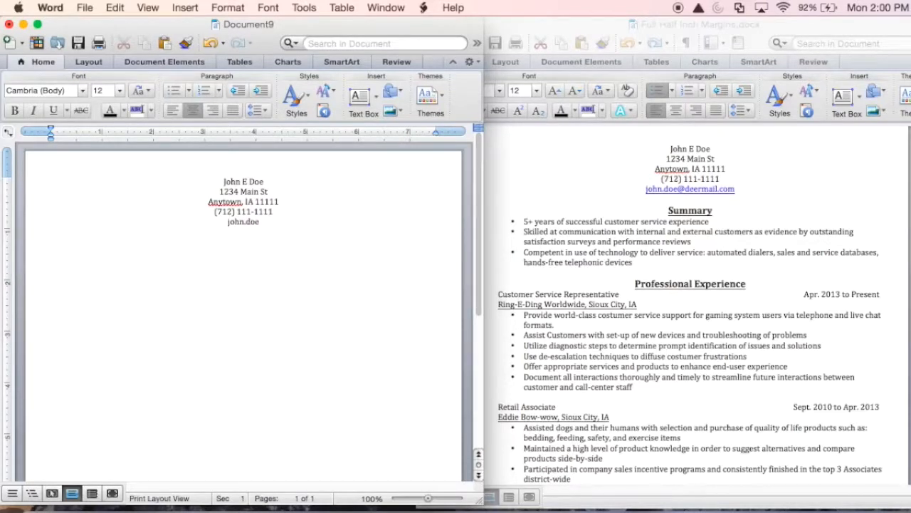
type("@deermail.com")
key("Return")
key("Return")
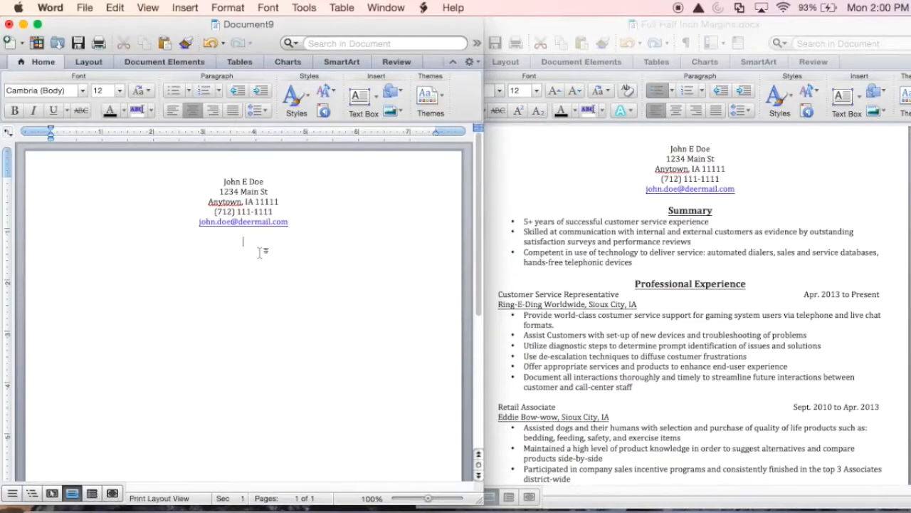
Step: Add a bold, underlined 14-pt 'Summary' heading, then switch to 12-pt left-aligned text
left_click(122, 92)
left_click(114, 163)
left_click(15, 112)
left_click(55, 112)
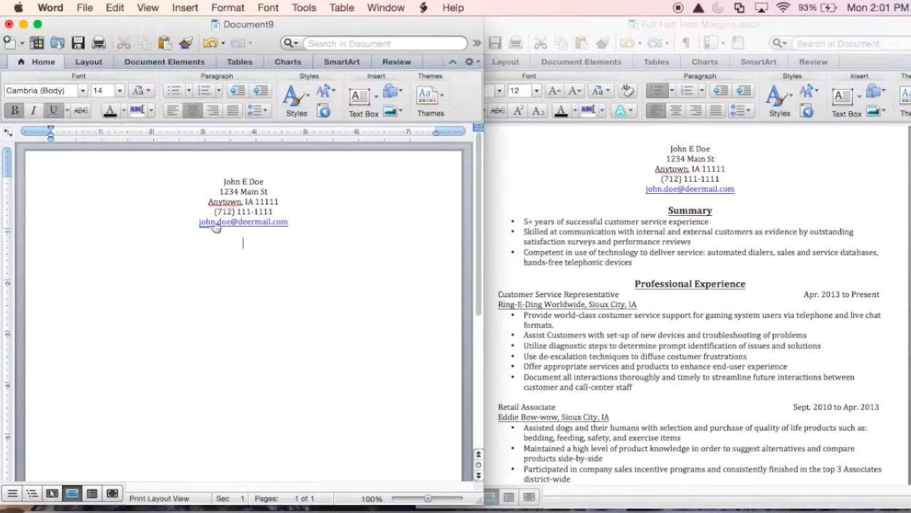
type("Summary")
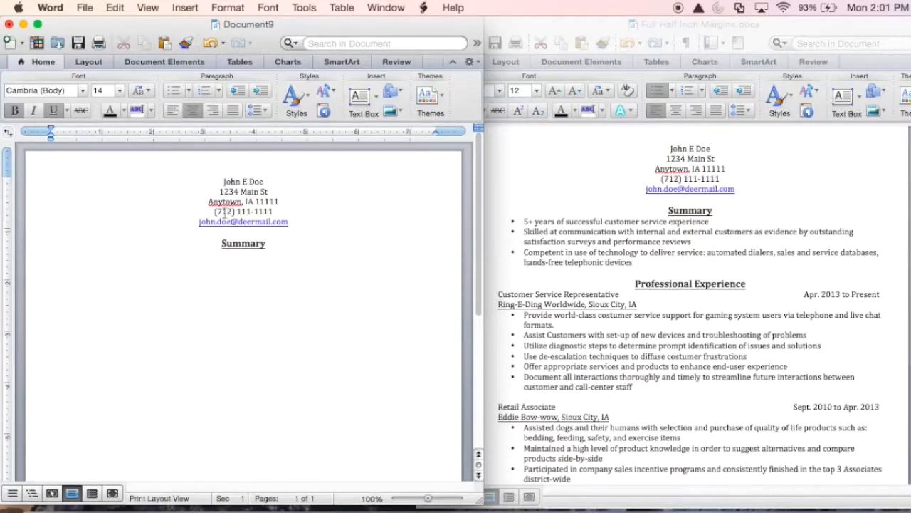
left_click(119, 90)
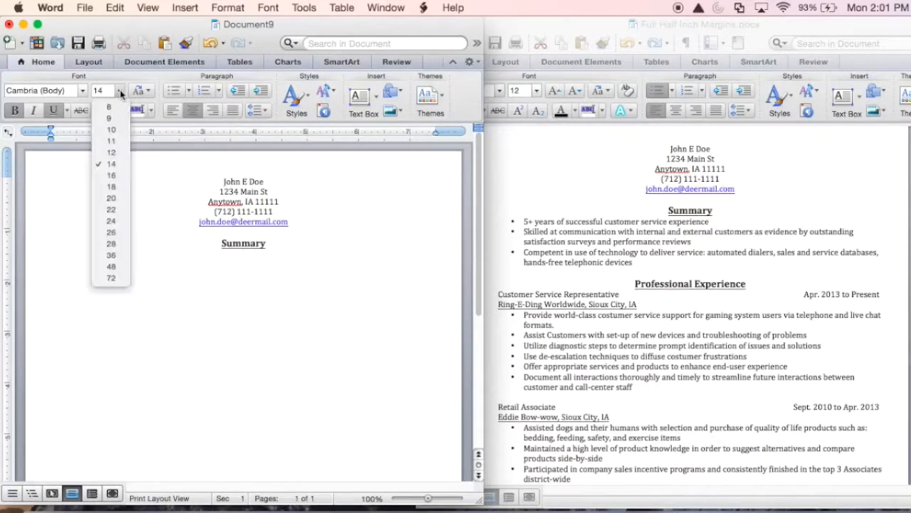
left_click(112, 153)
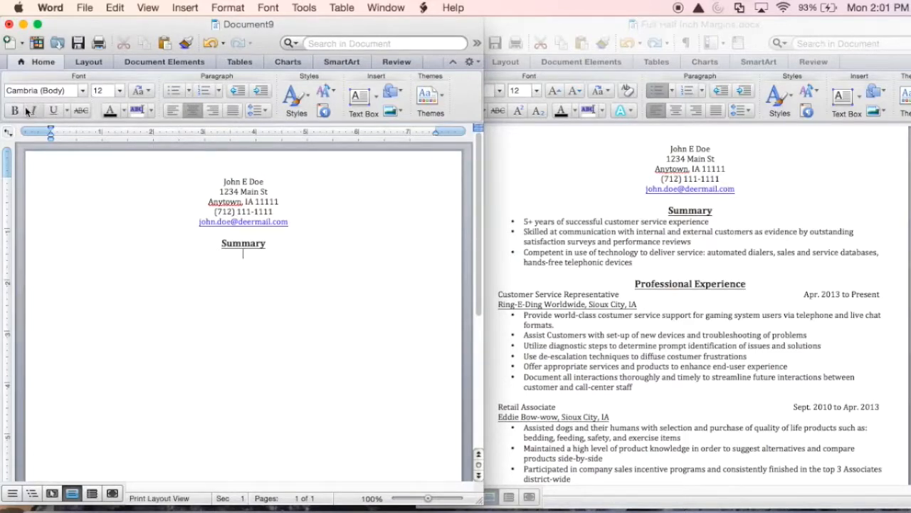
left_click(174, 112)
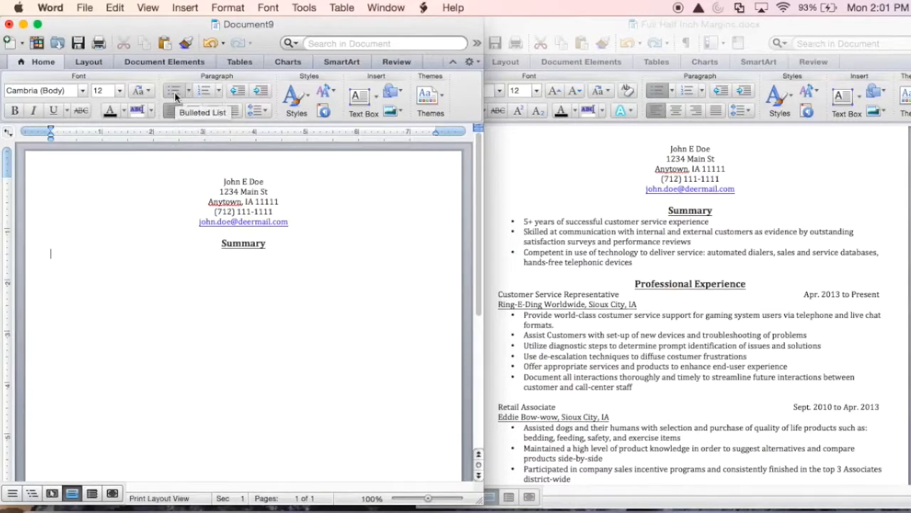
Step: Start a bulleted list: '5+ years', 'Skilled at communication', 'Compentent in use of technology'
left_click(173, 92)
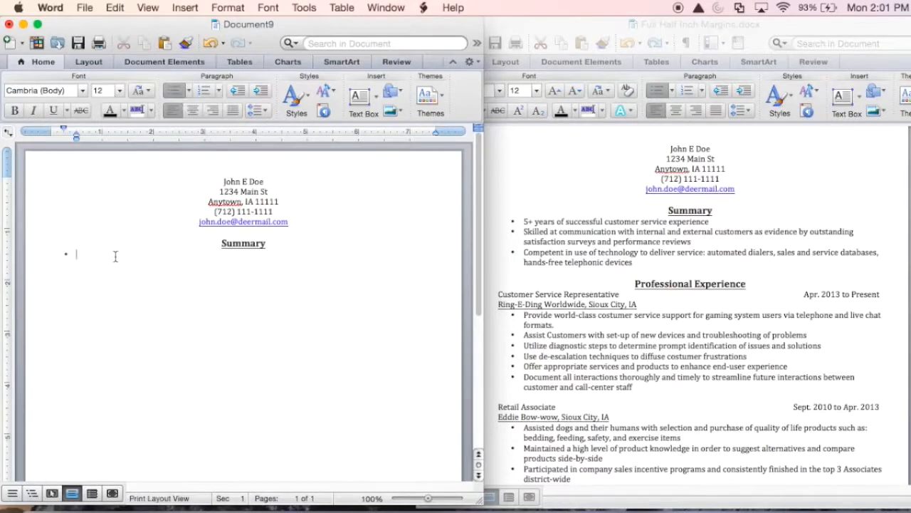
type("5")
key("BackSpace")
type("5+ years ")
type("Skilled")
type(" at commun")
type("ication")
key("Return")
type("Compent")
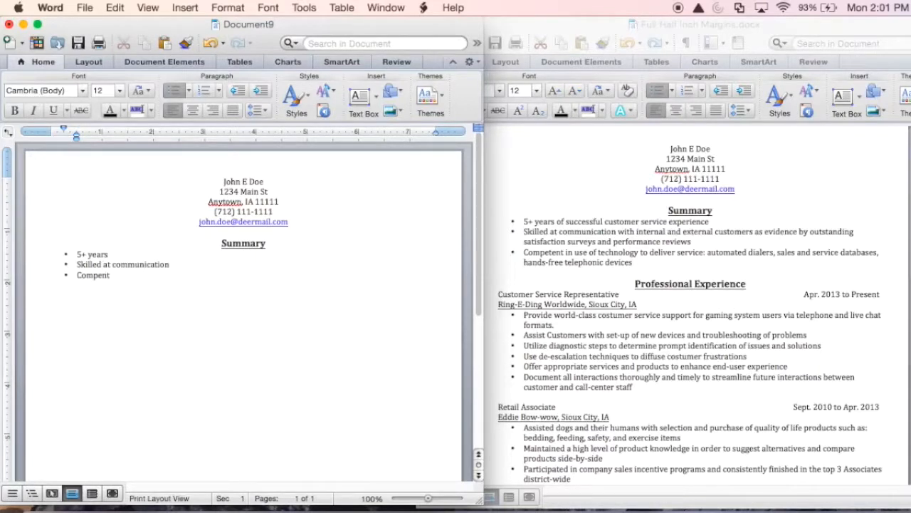
type("ent in use of technology")
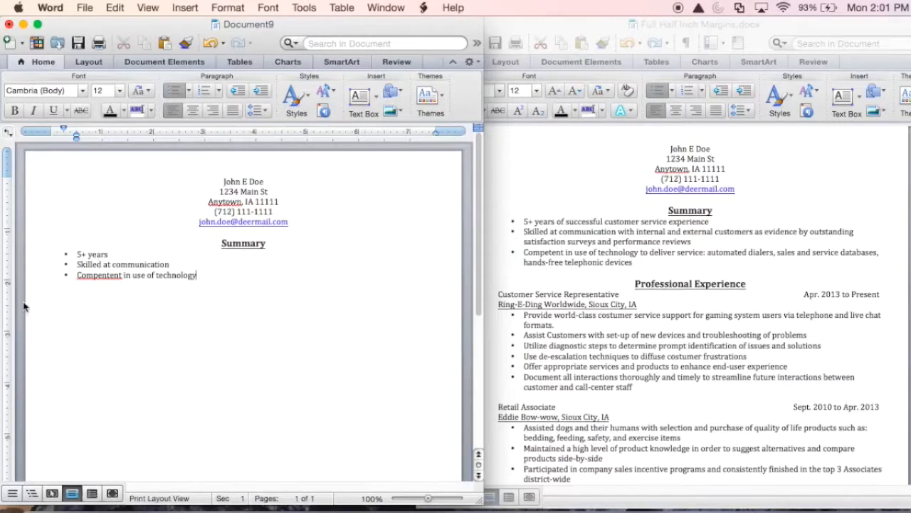
Step: Correct 'Compentent' to 'Competent' via spelling suggestions and remove the empty fourth bullet
right_click(97, 277)
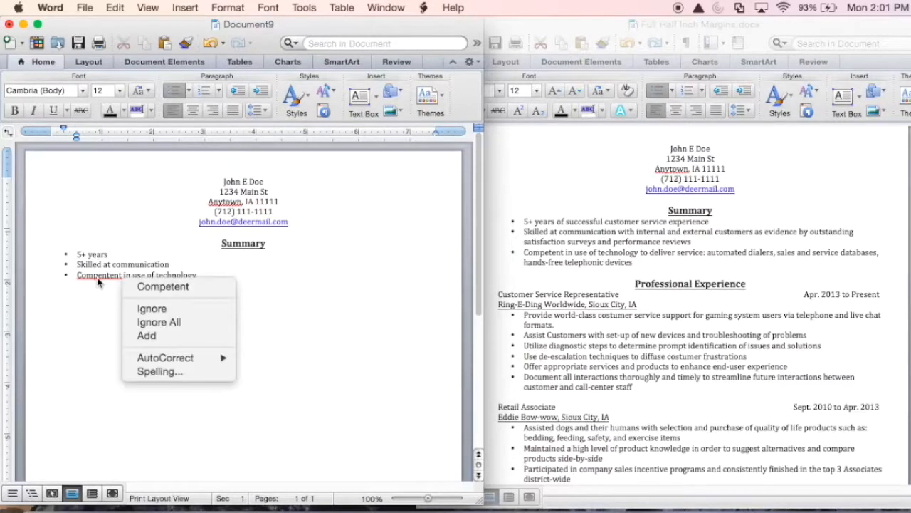
left_click(141, 286)
key("Return")
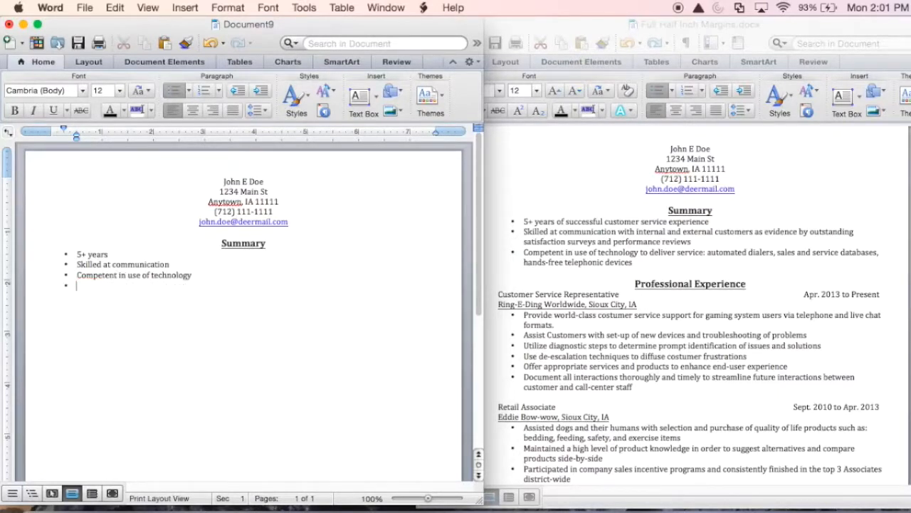
key("Return")
Step: Add a centred, bold, underlined 14-pt 'Professional Experience' heading
left_click(191, 111)
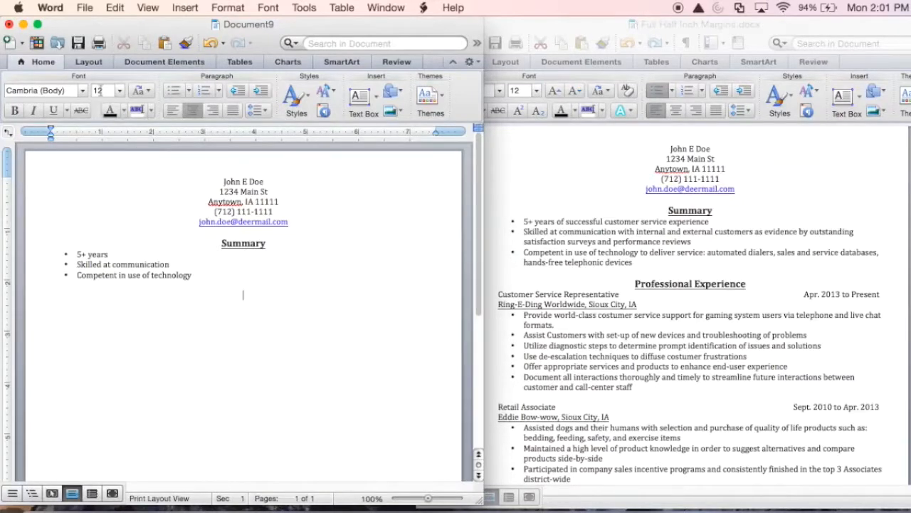
left_click(120, 90)
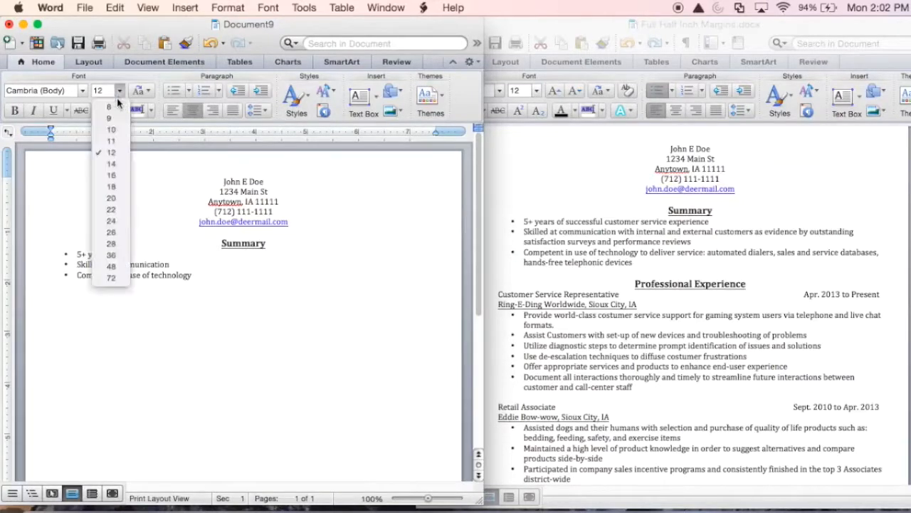
left_click(114, 168)
left_click(15, 110)
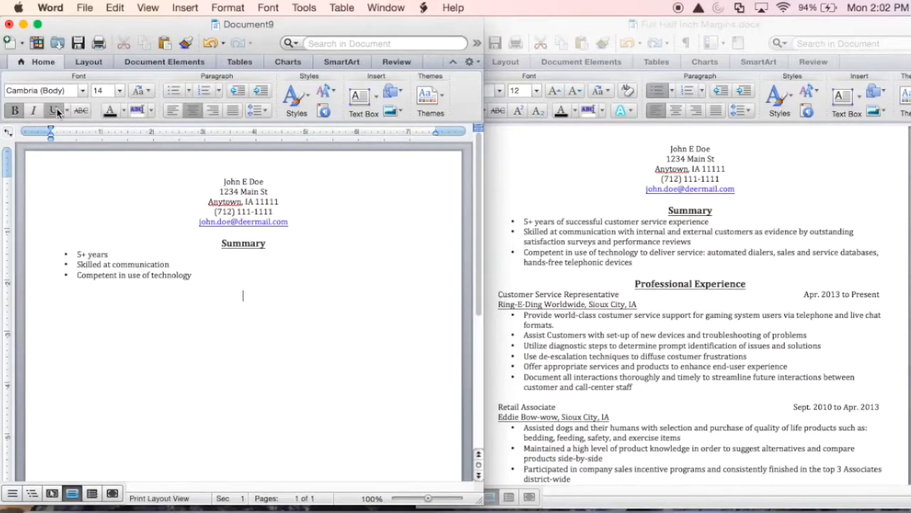
left_click(56, 110)
type("Professional Ex")
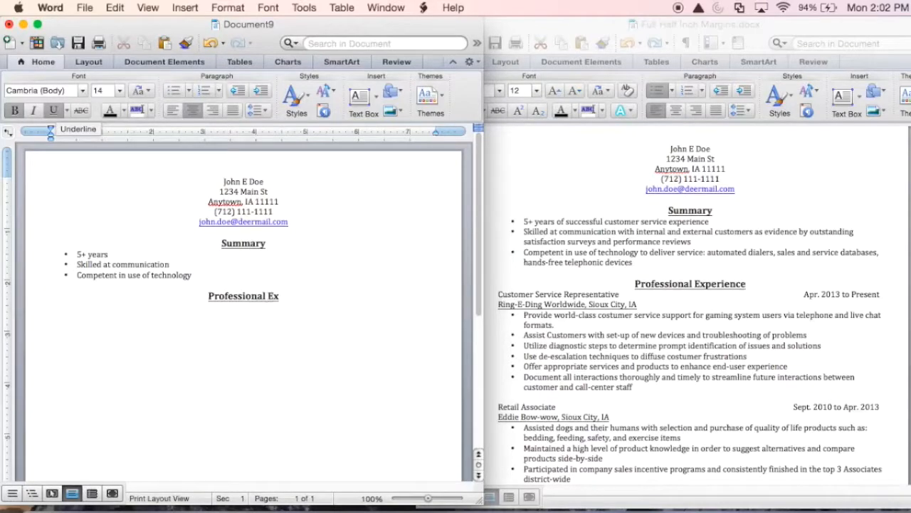
type("perience")
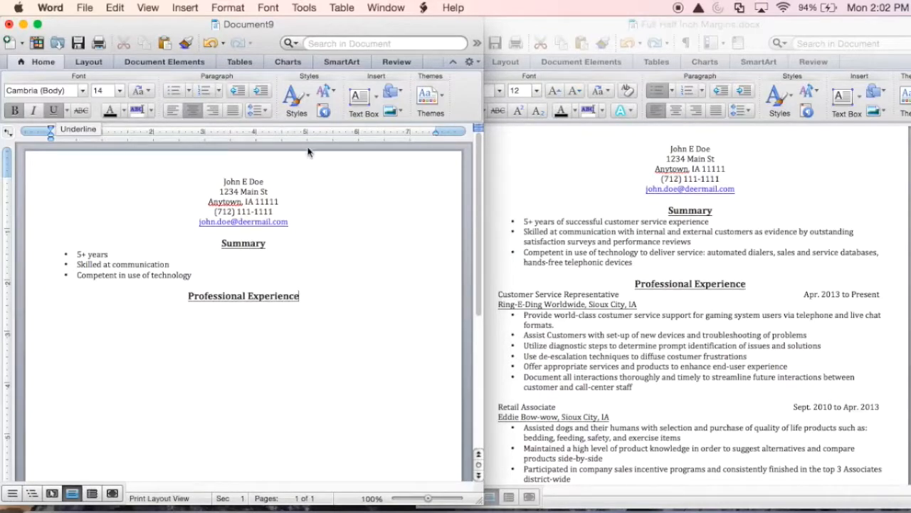
Step: Replace the three short Summary bullets with the full wording copied from the sample résumé
left_click(643, 262)
left_click_drag(632, 262, 527, 226)
key("super+c")
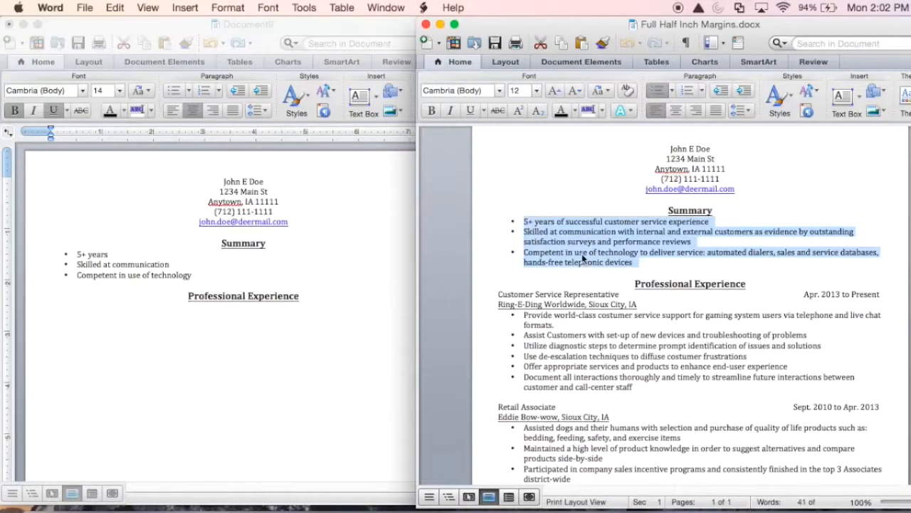
left_click(192, 276)
left_click_drag(192, 277, 77, 256)
key("super+v")
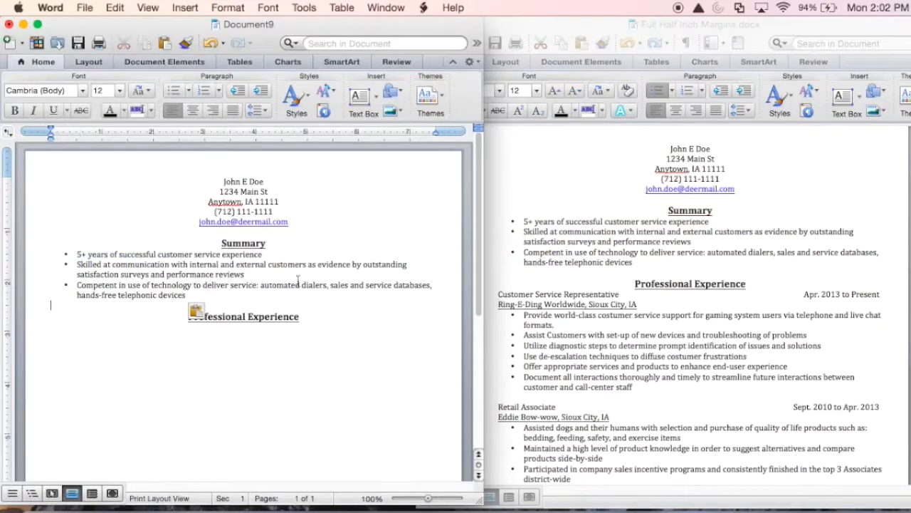
left_click(311, 329)
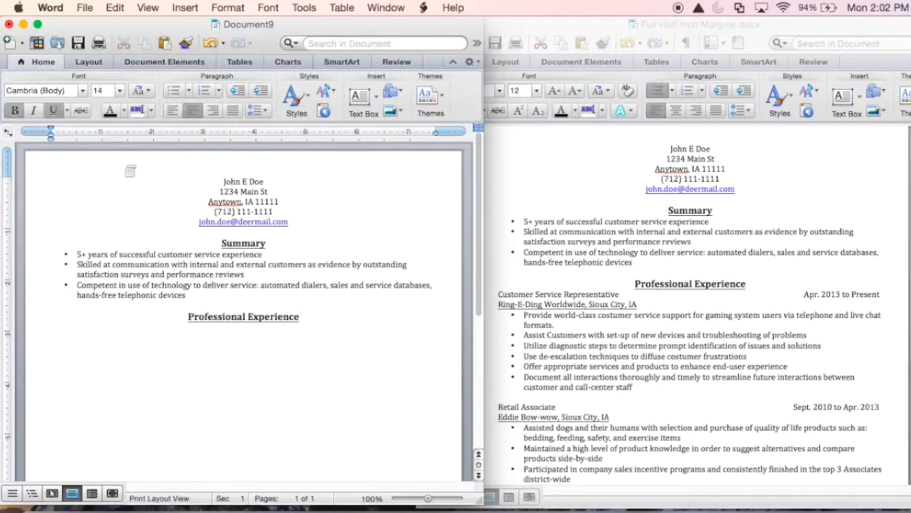
Step: Start a plain 12-pt left-aligned line with the job title 'Customer Service Representative'
left_click(54, 112)
left_click(15, 110)
left_click(120, 90)
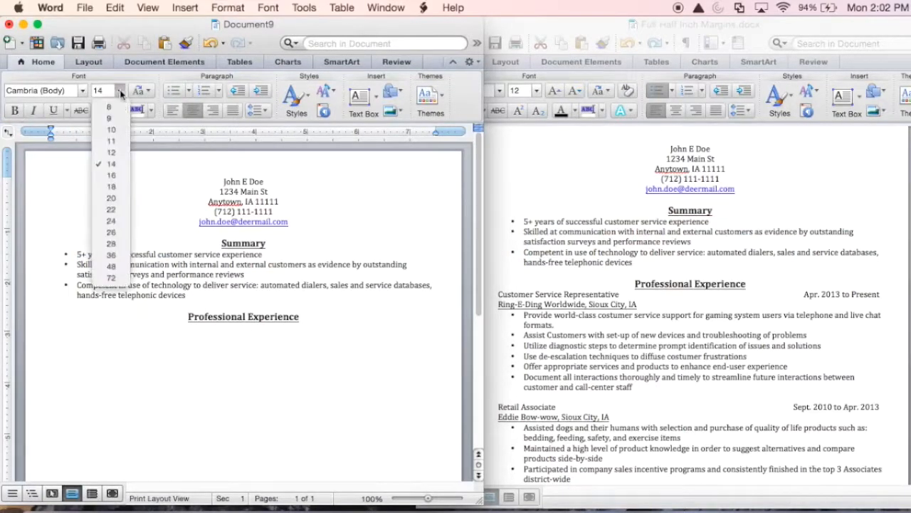
left_click(114, 152)
left_click(175, 112)
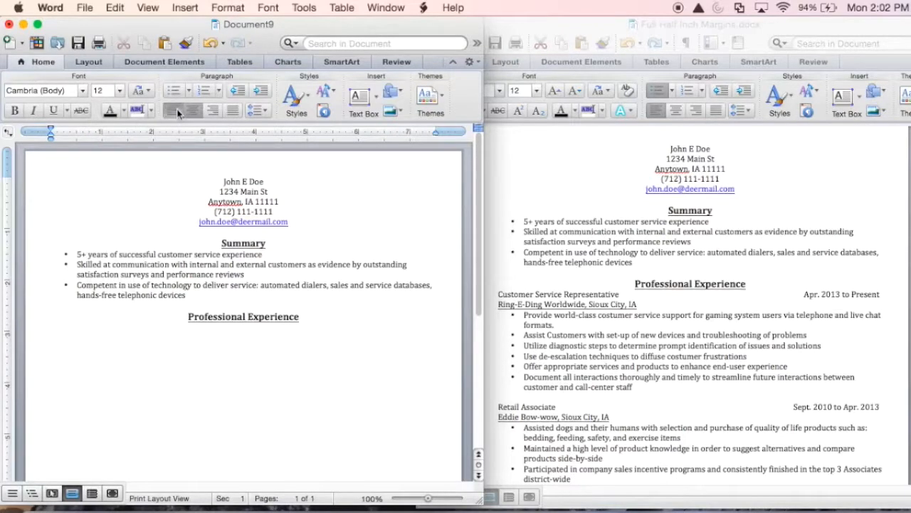
type("Customer Ser")
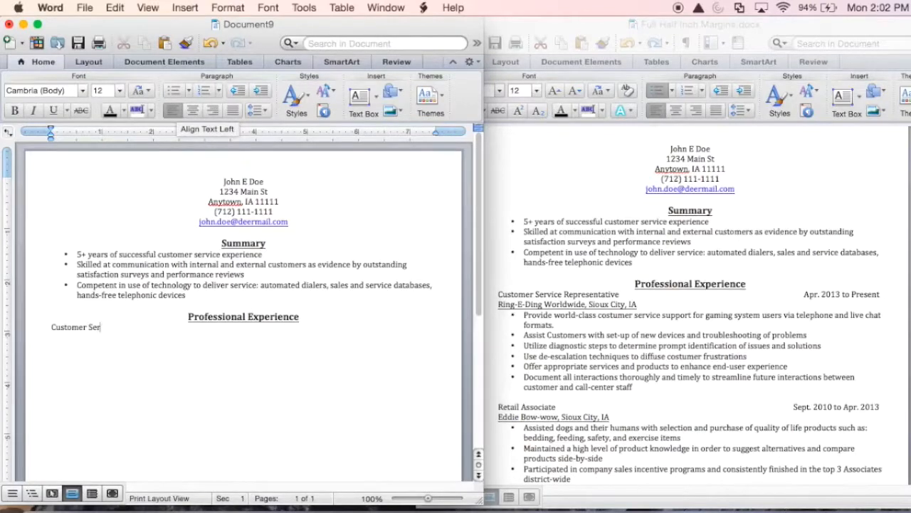
type("vice Representative")
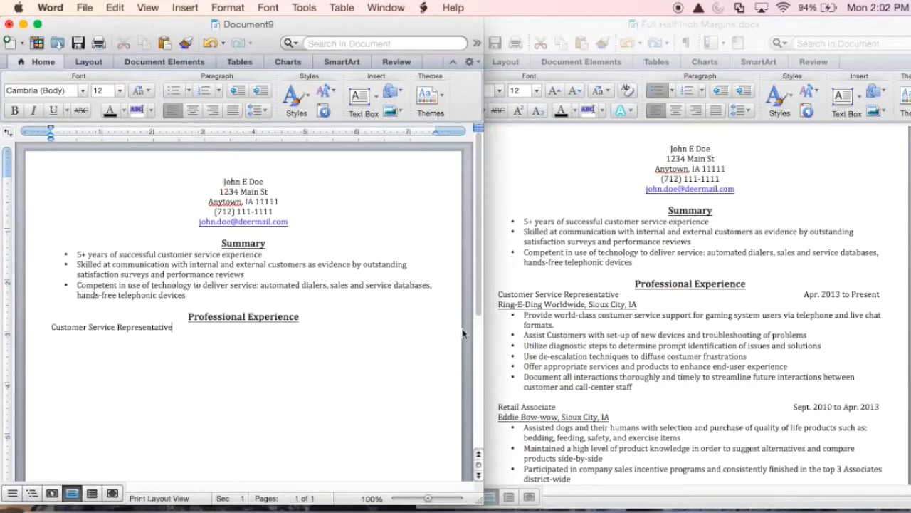
Step: Set a right tab stop near the right margin and place 'Apr. 2013 to Present' there
left_click(8, 135)
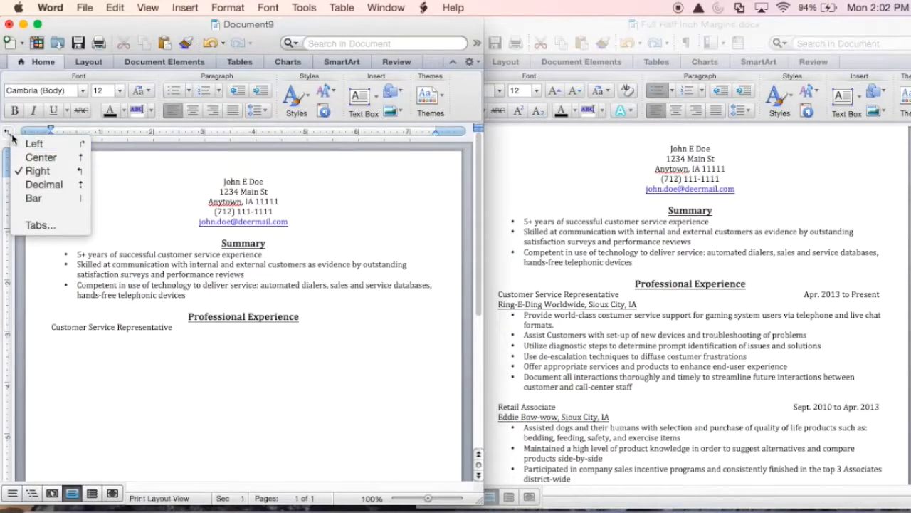
left_click(39, 171)
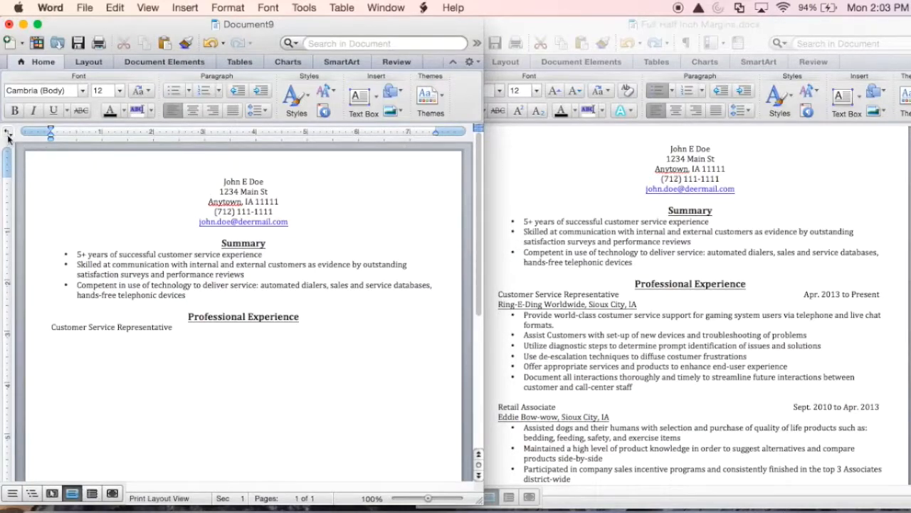
left_click(432, 132)
left_click(429, 132)
type("Apr. 2013 to Present")
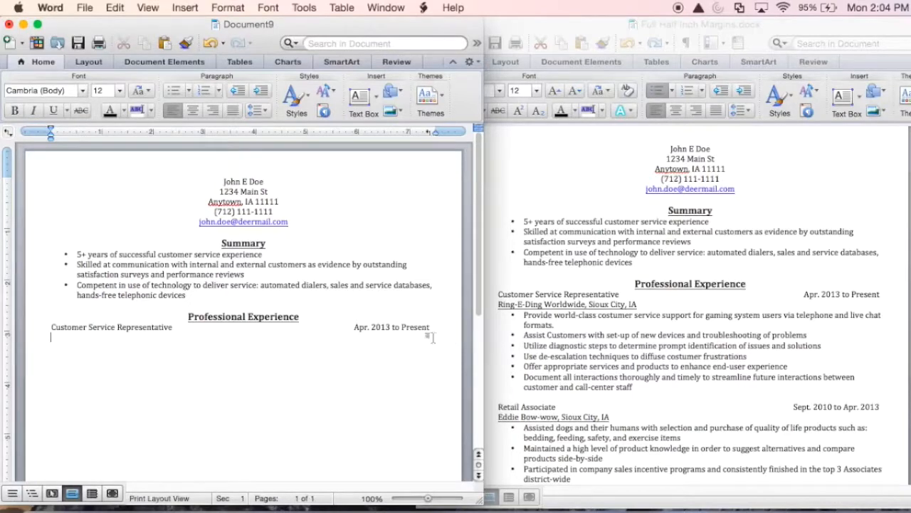
Step: Start a new line and check the sample résumé's duty bullets and tabbed date formatting
key("Return")
left_click(541, 335)
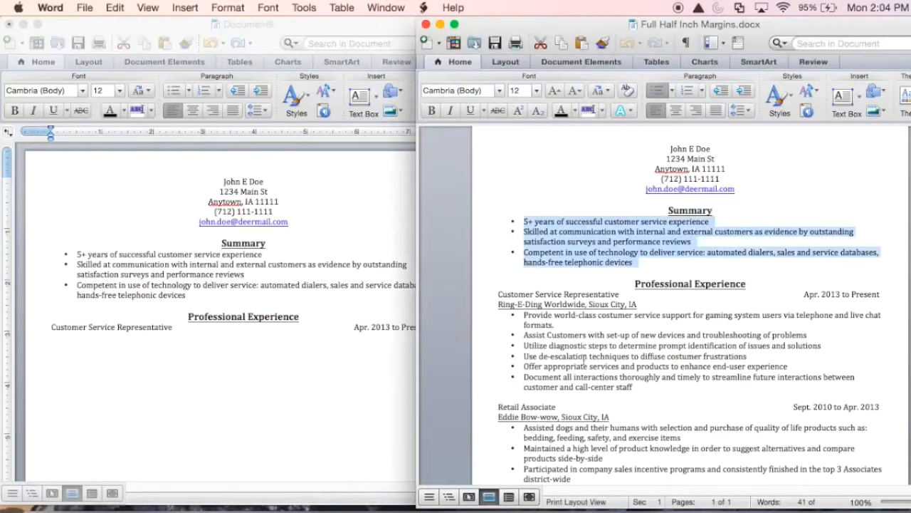
left_click_drag(548, 333, 676, 391)
left_click(709, 407)
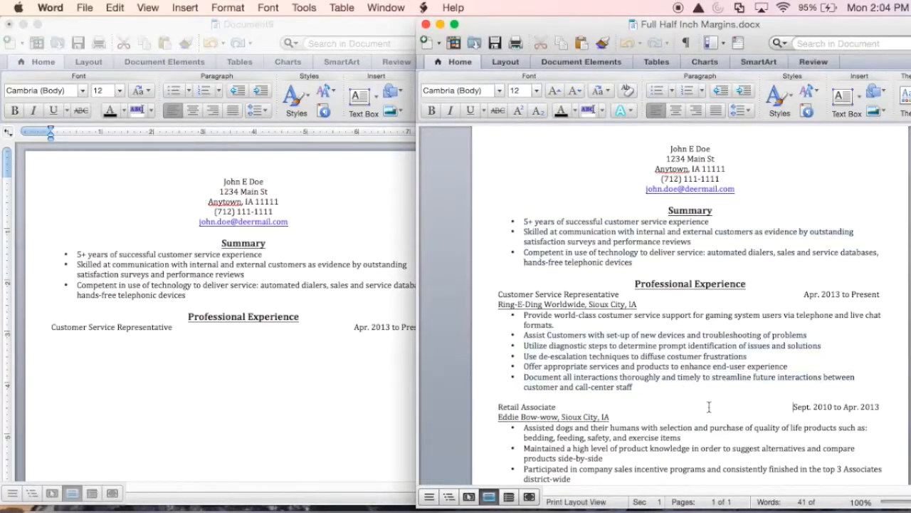
left_click(566, 409)
Step: Type the underlined employer line 'Ring-E-Ding Worldwide, Sioux City, IA', then turn underline off
left_click(129, 349)
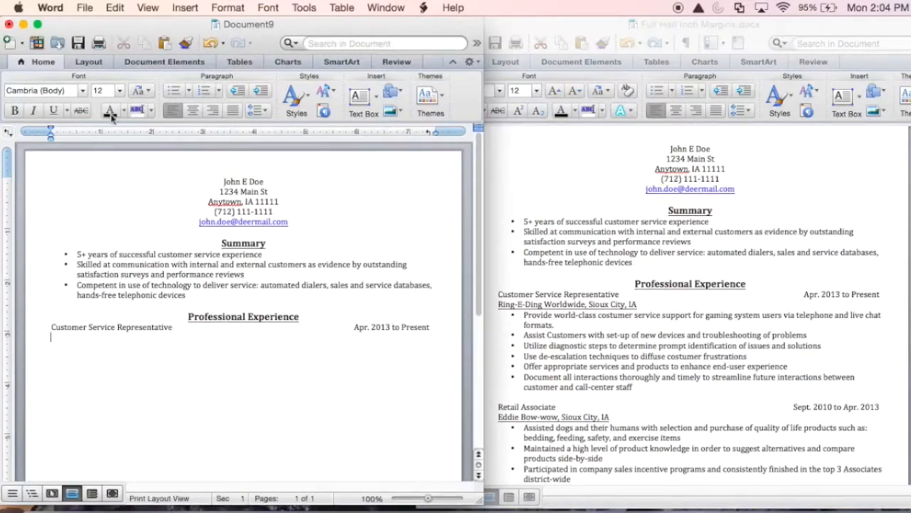
left_click(59, 108)
type("Ring-E")
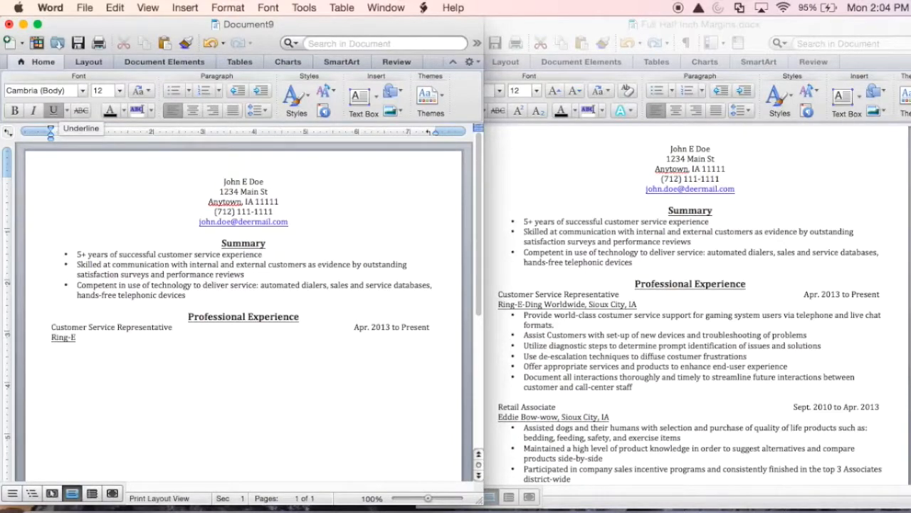
type("-Ding Worldwide, Sioux City, IA")
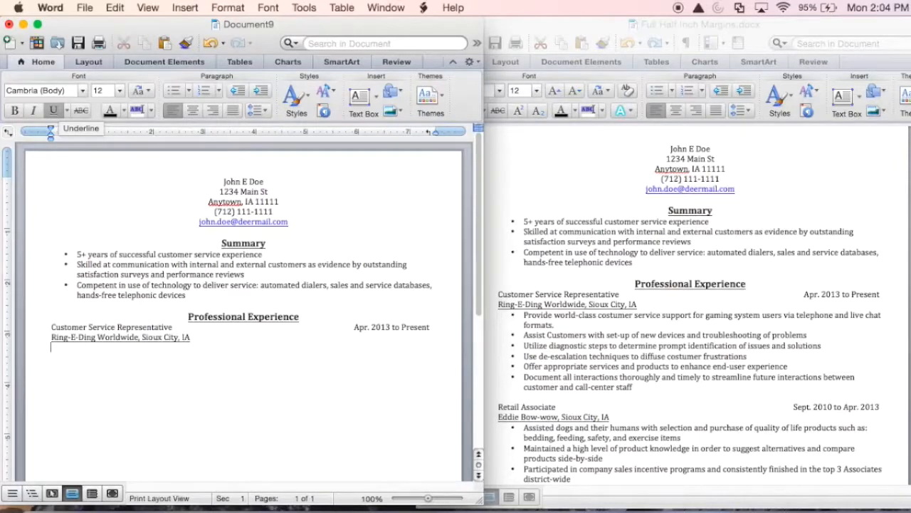
left_click(53, 109)
key("Return")
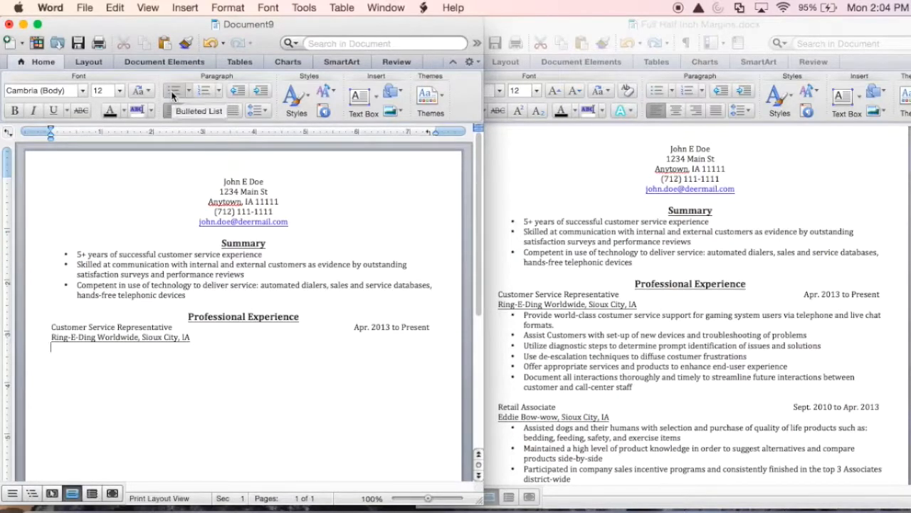
Step: Copy the six duty bullets from the sample resume and paste them under Ring-E-Ding
left_click(172, 93)
left_click(647, 430)
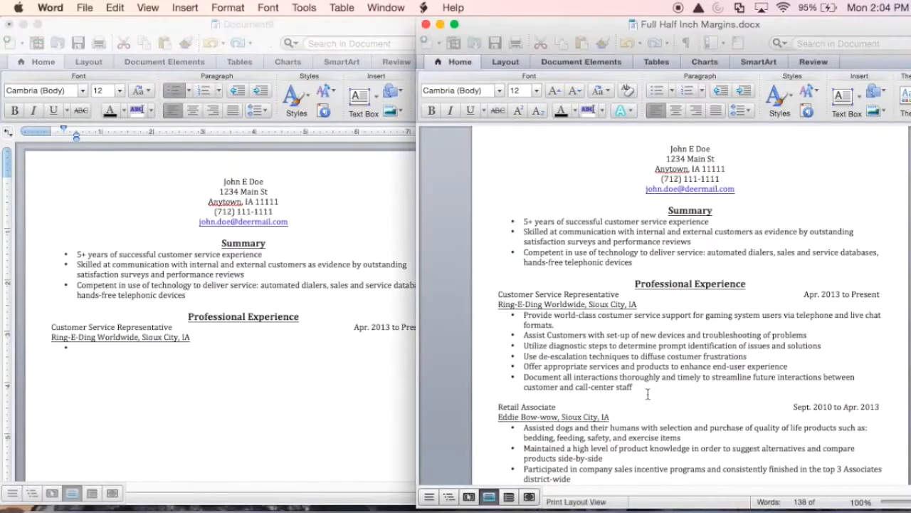
left_click_drag(634, 388, 523, 317)
key("super+c")
left_click(115, 348)
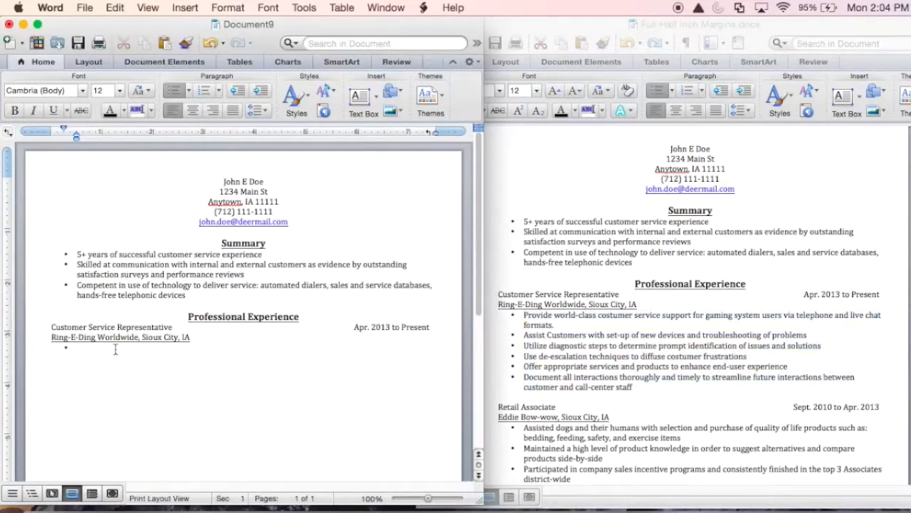
key("super+v")
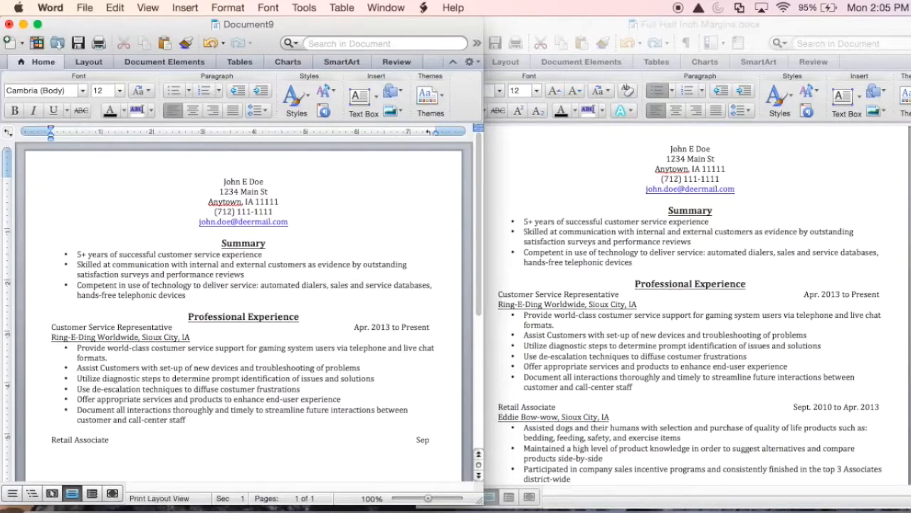
Step: Add the Retail Associate line dated Sept. 2010 to Apr. 2013, with underlined employer 'Eddie Bow-wow, Sioux City, IA'
type("t. 2010 to Apr. 2013")
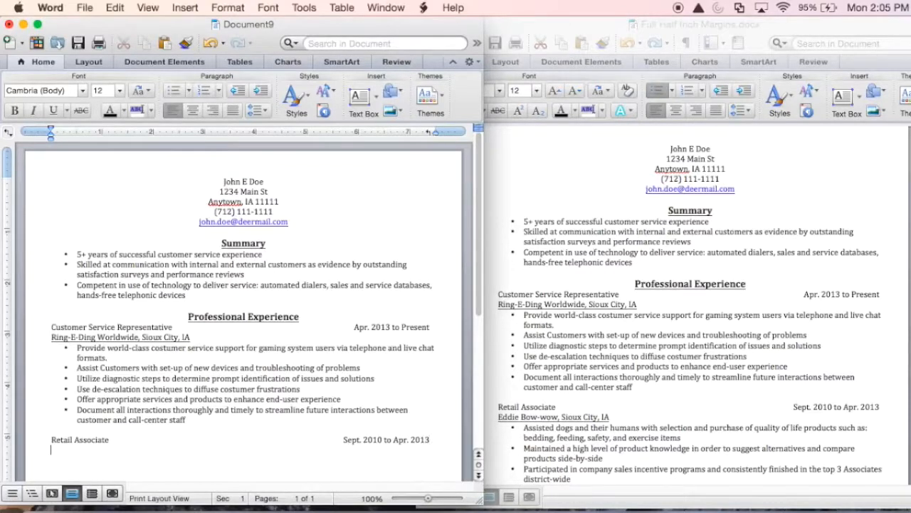
key("Return")
left_click(53, 110)
type("Eddie Bow-wow, Sioux City, IA")
key("Return")
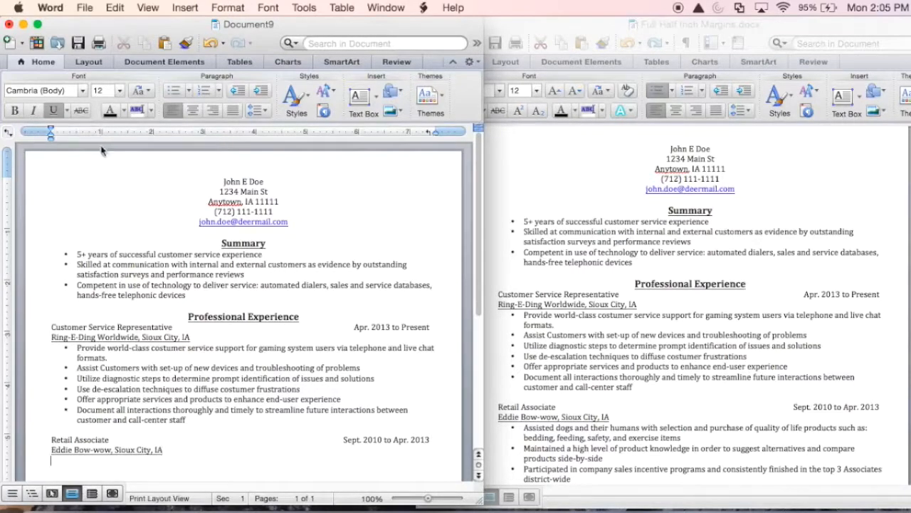
Step: Paste the five Retail Associate duties as bullets without underlining, removing the empty trailing bullet
left_click(54, 111)
scroll(131, 269, "down", 5)
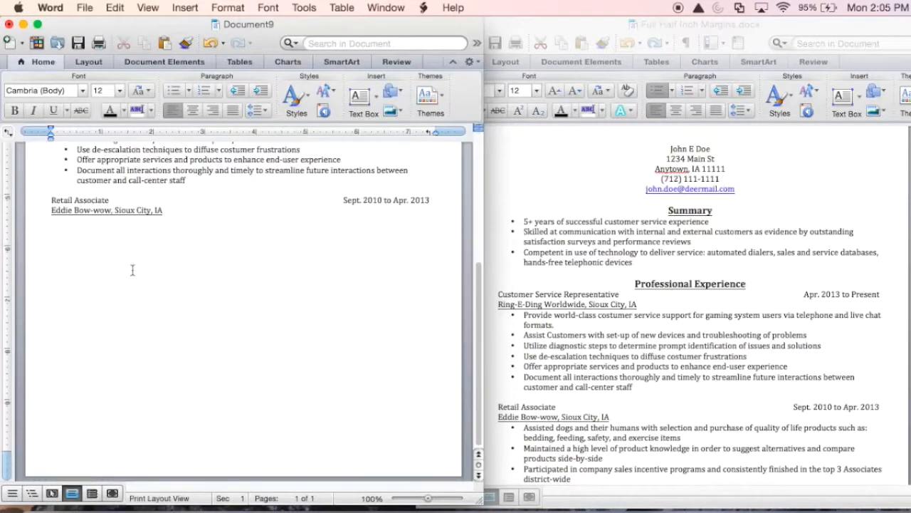
left_click(173, 91)
key("super+v")
key("super+z")
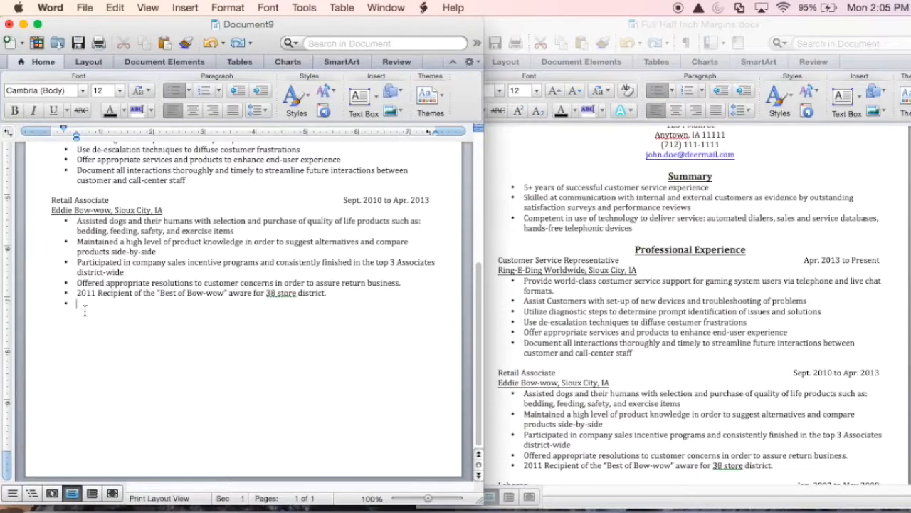
key("BackSpace")
key("BackSpace")
key("BackSpace")
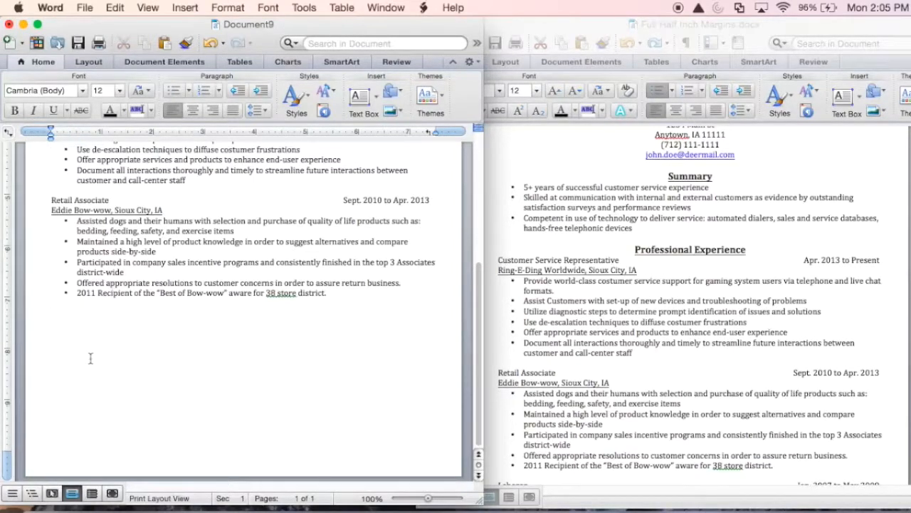
Step: Add the Laborer entry dated Jan. 2007 to May 2009, with Bigger Heavy Stuff, Inc. and its five duties
scroll(499, 273, "down", 5)
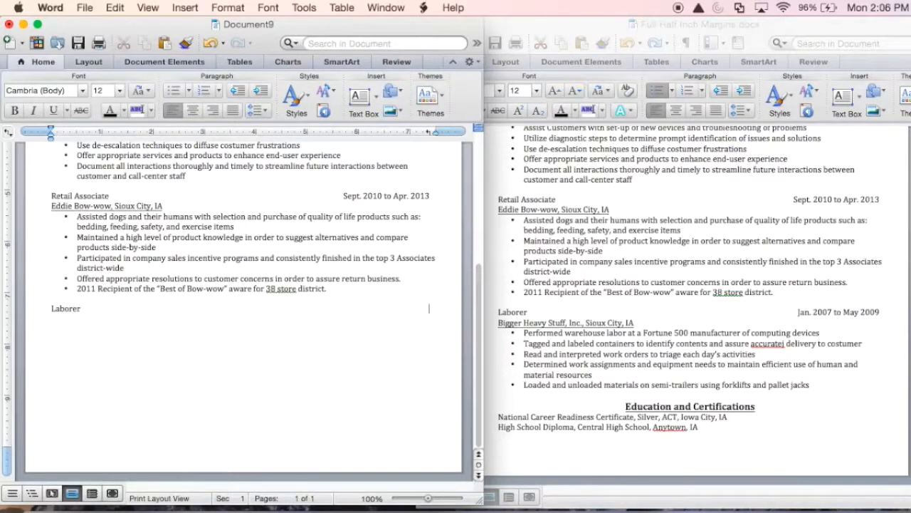
type(". 2007 to May 2009")
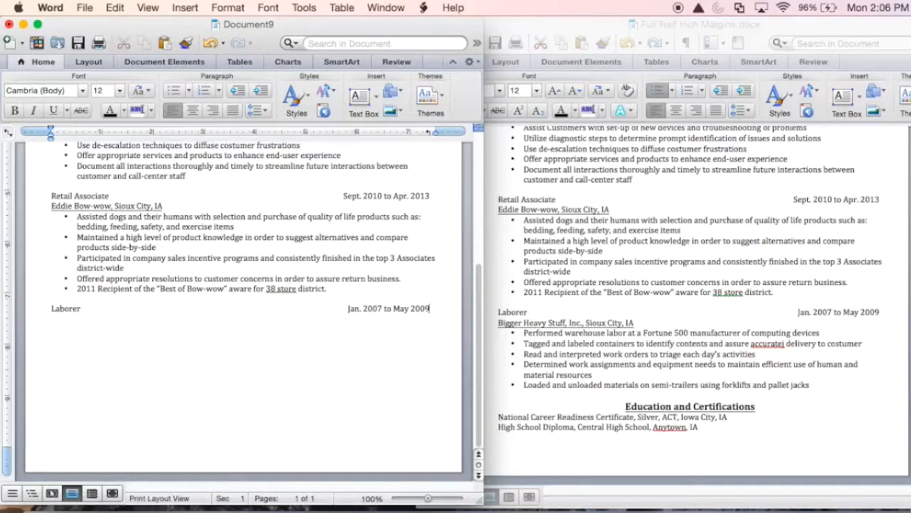
key("super+v")
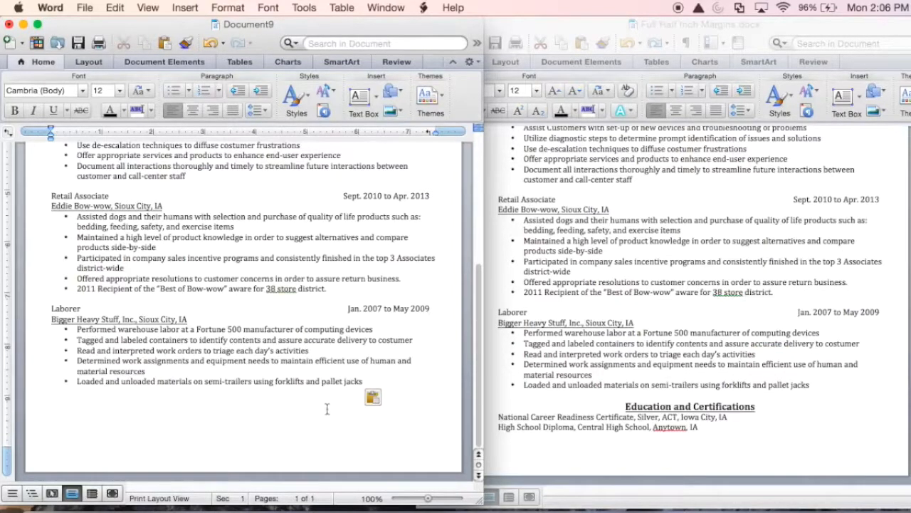
key("Return")
left_click(192, 111)
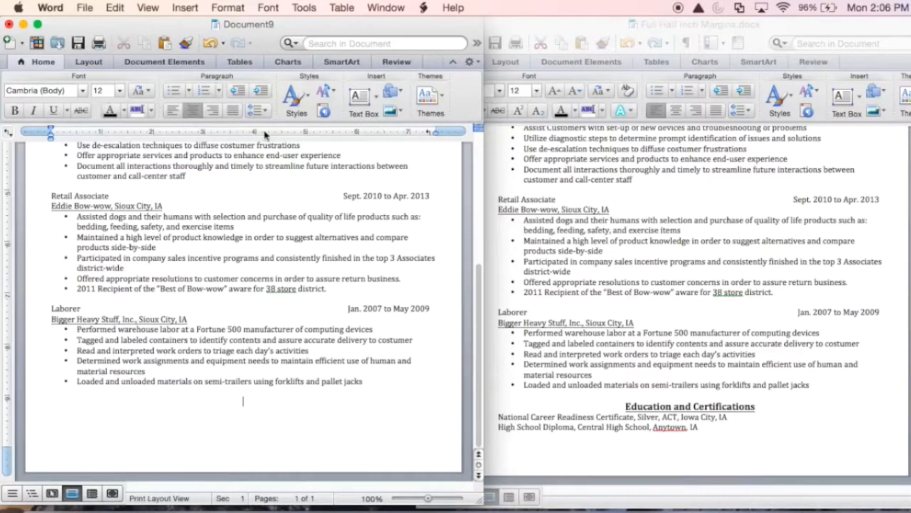
scroll(325, 323, "up", 8)
scroll(284, 419, "down", 8)
Step: Type the heading 'Education and Certifications' in size 14, bold and underlined
left_click(120, 90)
left_click(111, 164)
left_click(14, 110)
left_click(56, 110)
type("Educa")
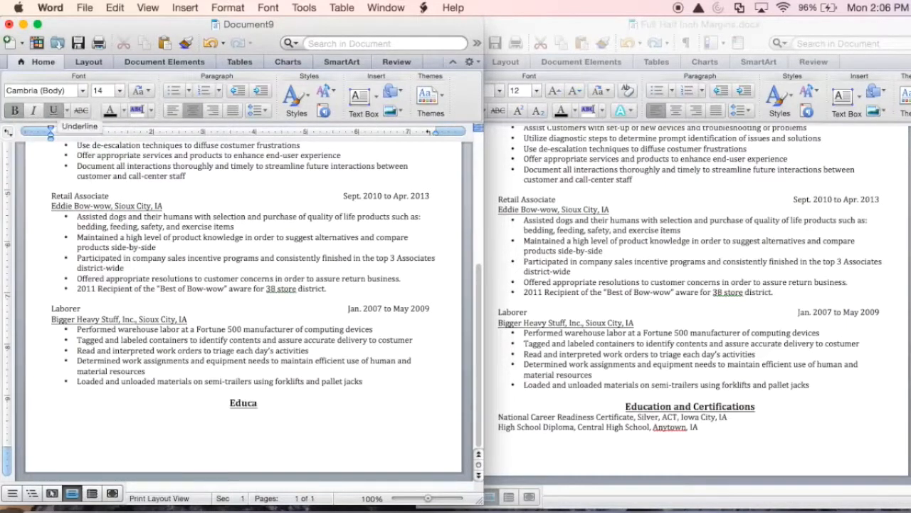
type("tion and Cer")
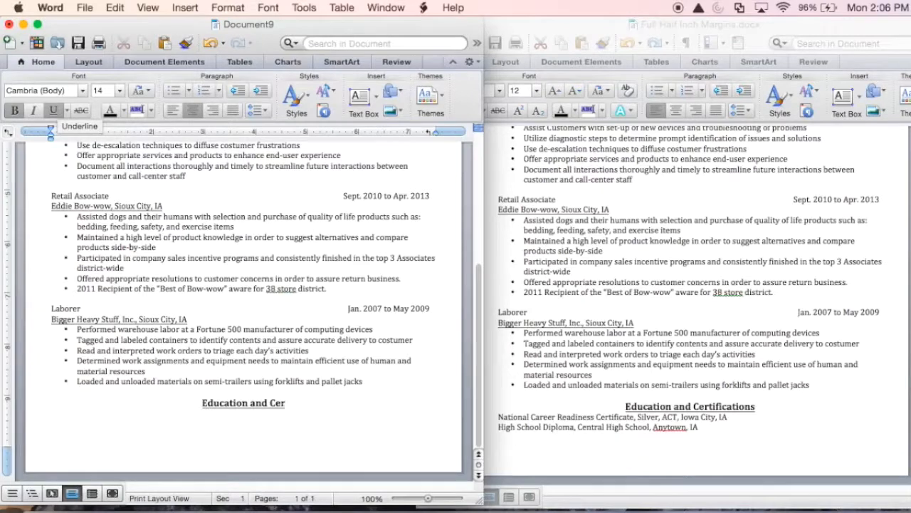
type("tifications")
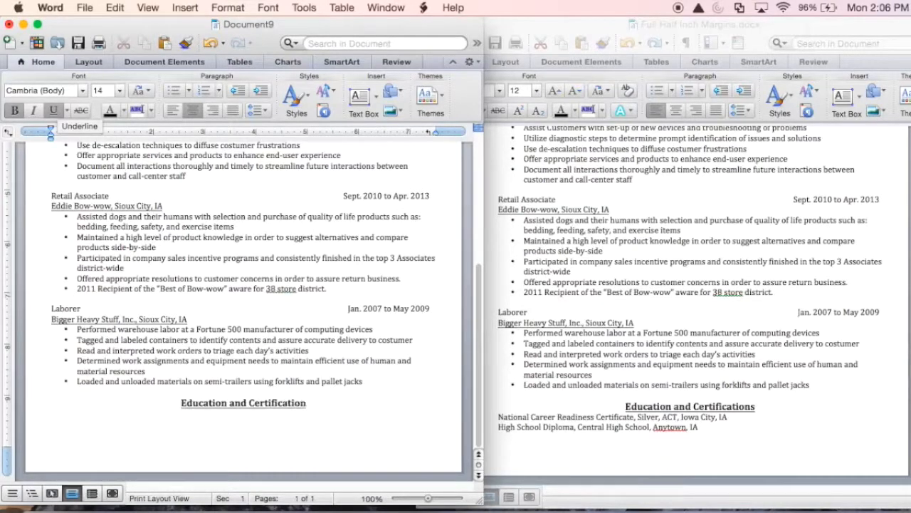
Step: Paste the certificate and High School Diploma lines below it, left-aligned at size 12
left_click(120, 90)
left_click(115, 151)
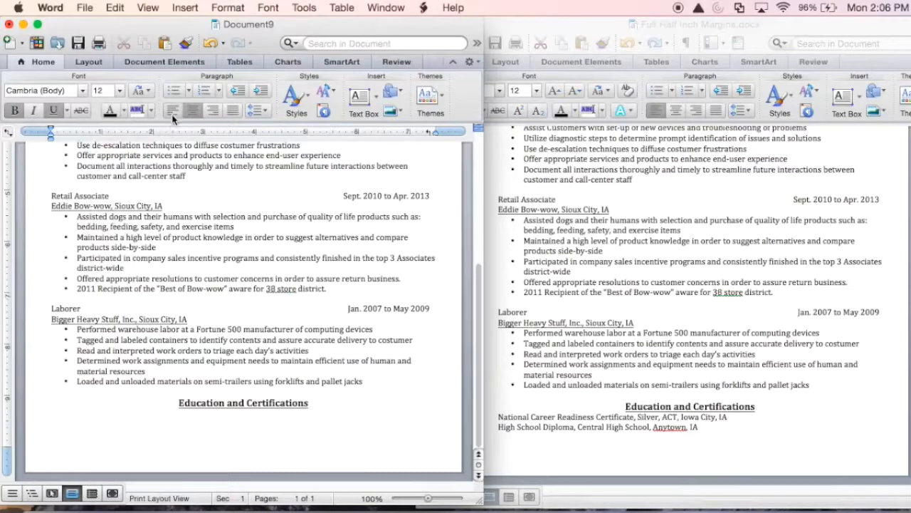
left_click(173, 113)
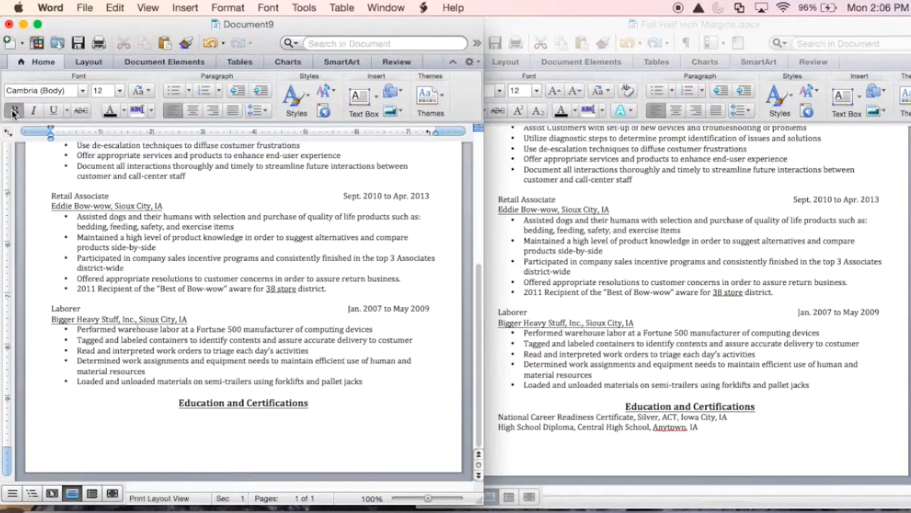
key("super+v")
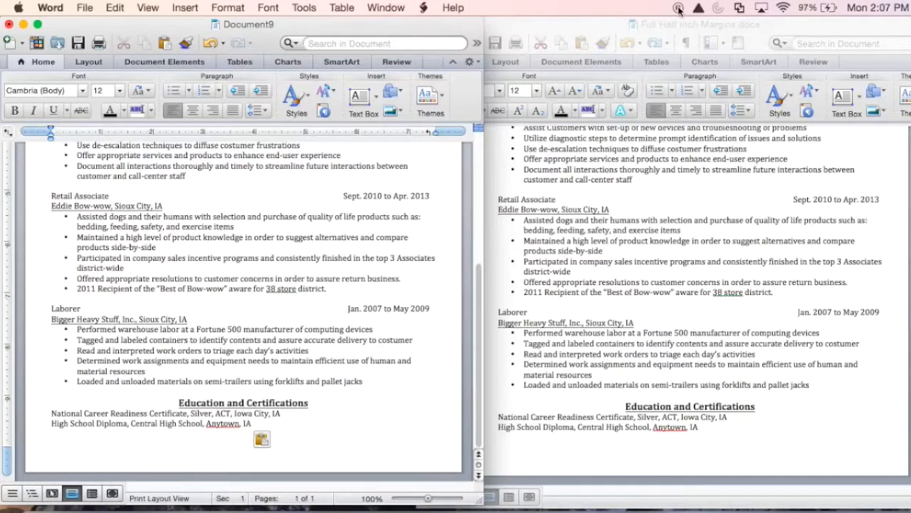
scroll(376, 404, "up", 5)
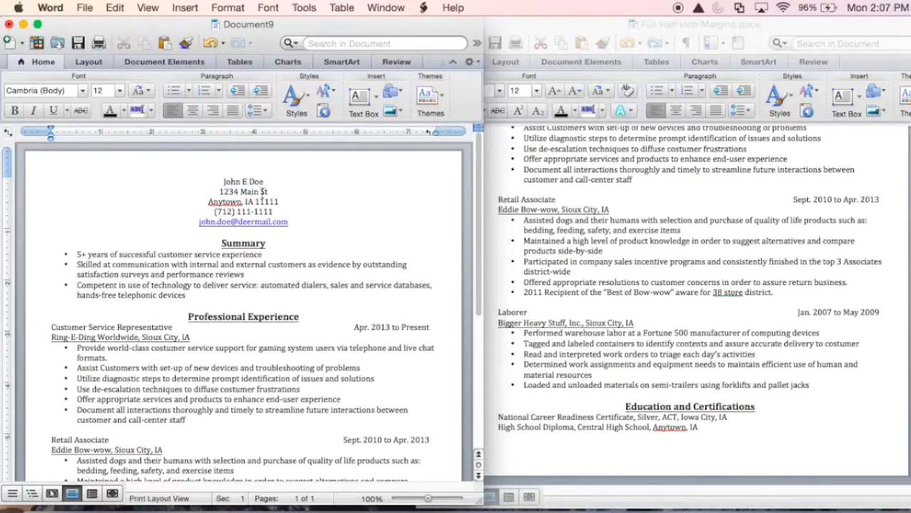
scroll(235, 235, "down", 2)
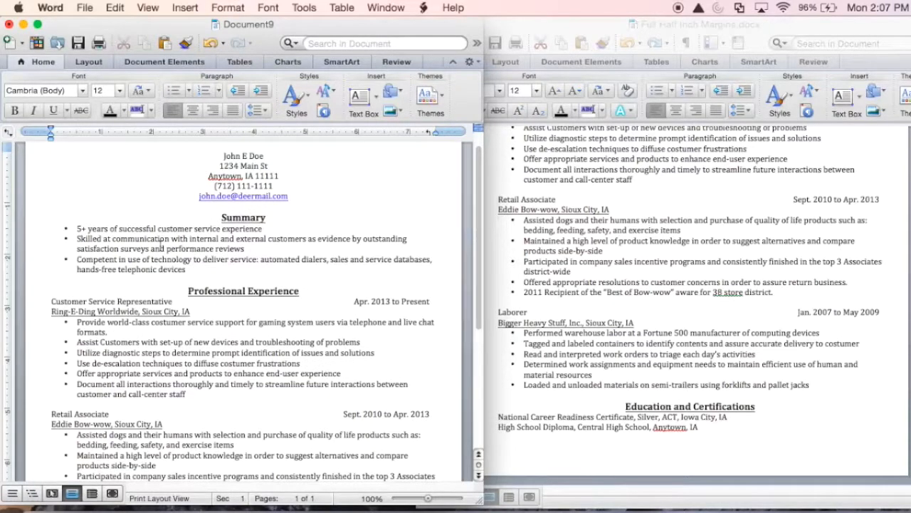
scroll(239, 255, "down", 5)
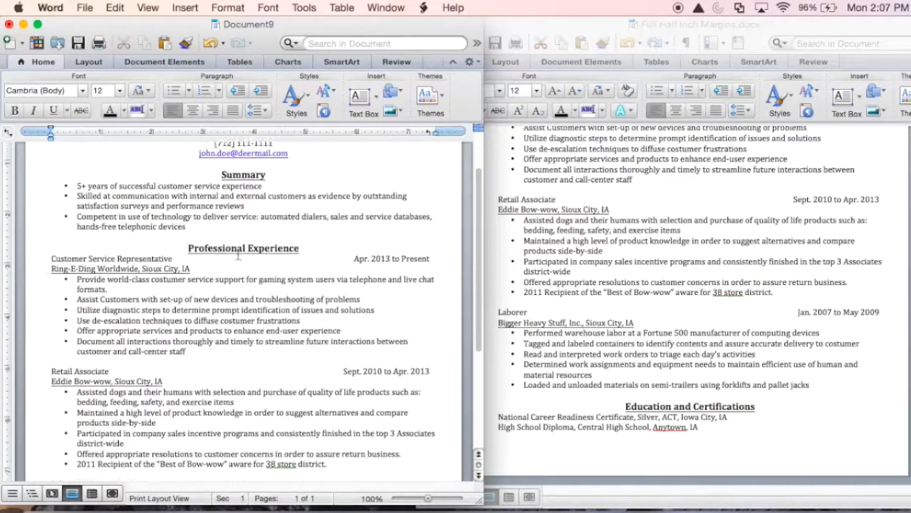